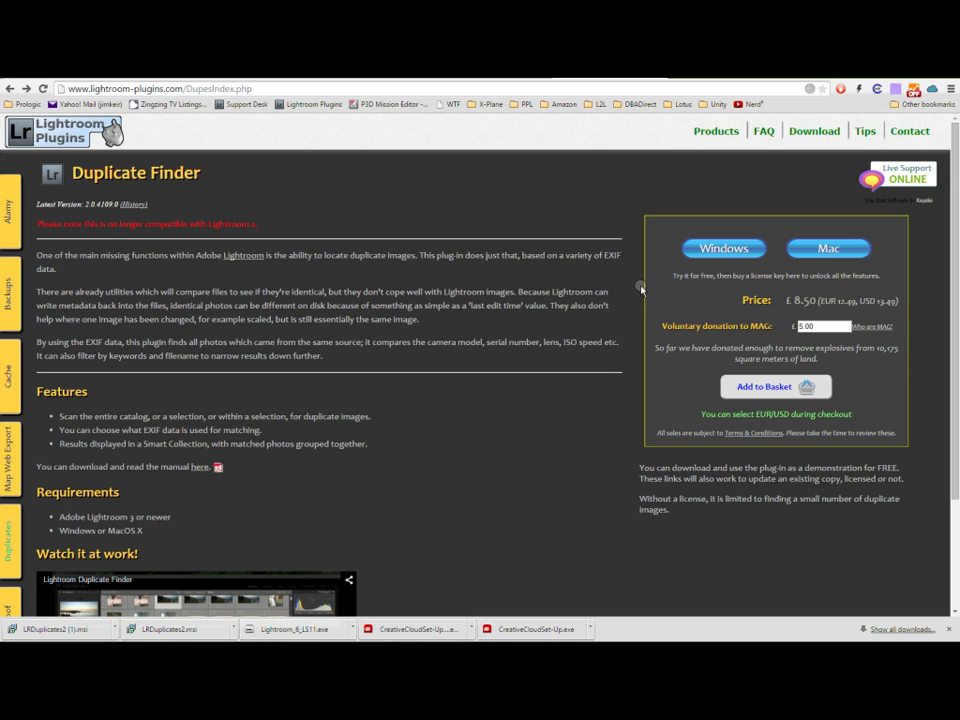
- Download the Duplicate Finder Windows installer, LRDuplicates2.msi, from the Duplicate Finder page
left_click(763, 188)
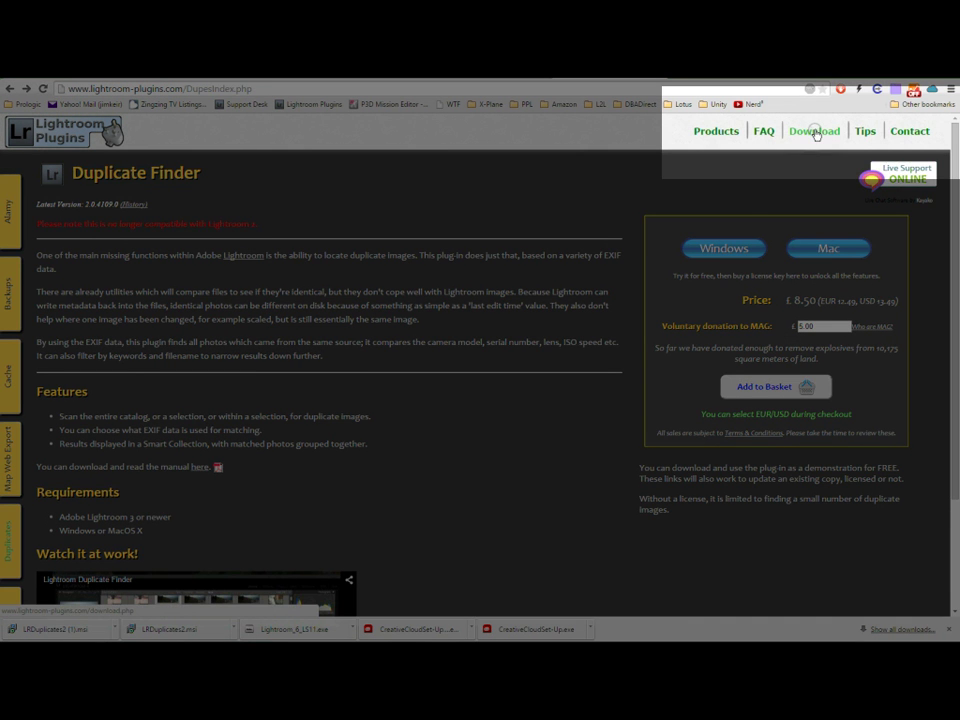
left_click(812, 132)
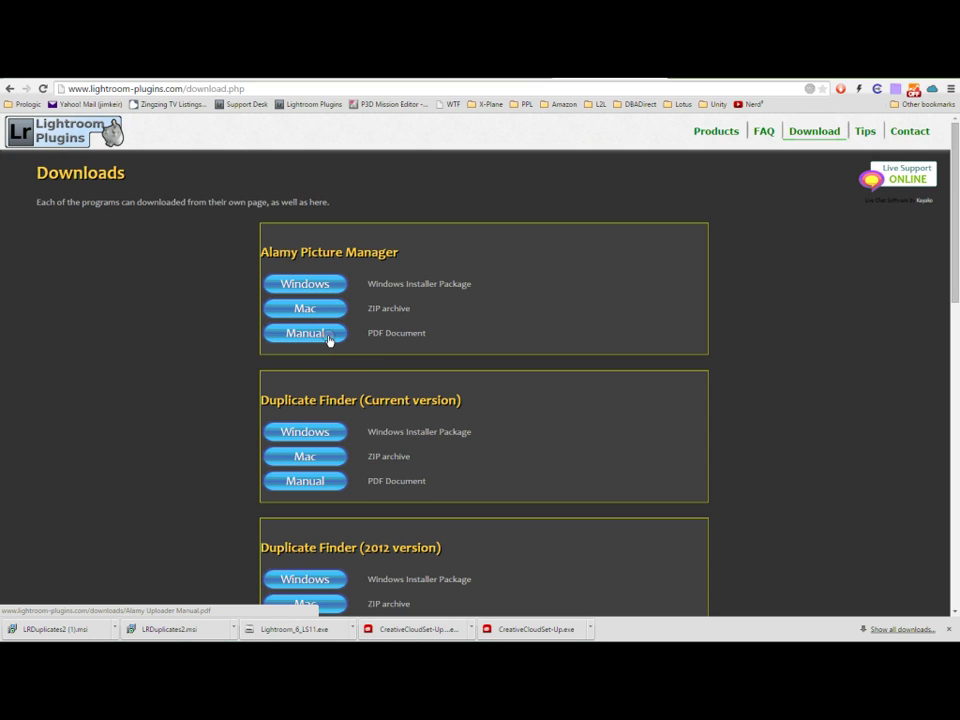
left_click(438, 344)
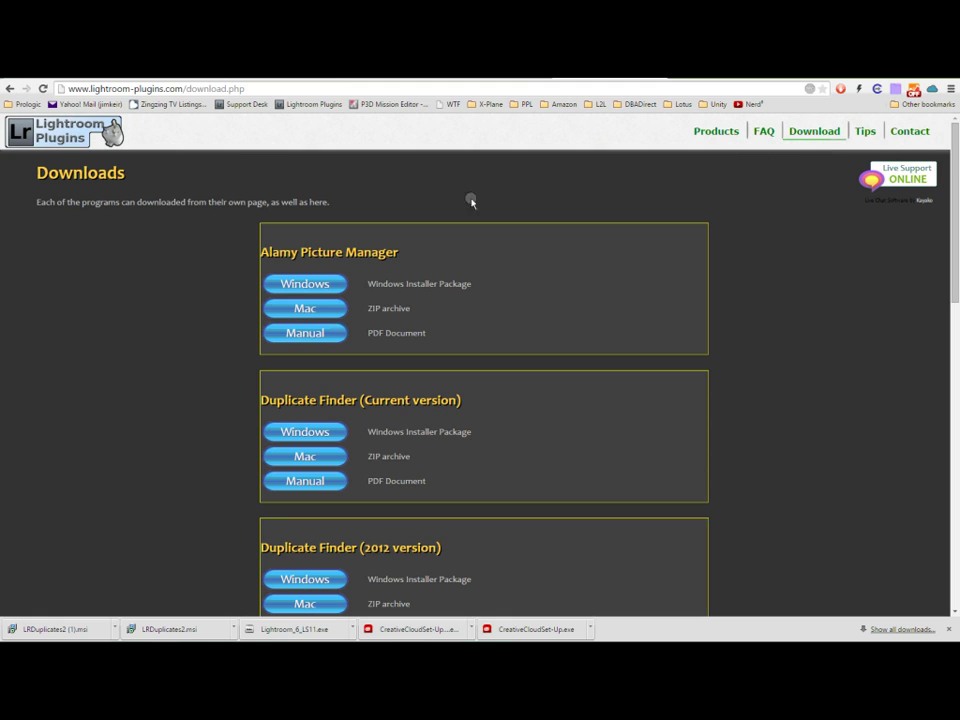
left_click(9, 90)
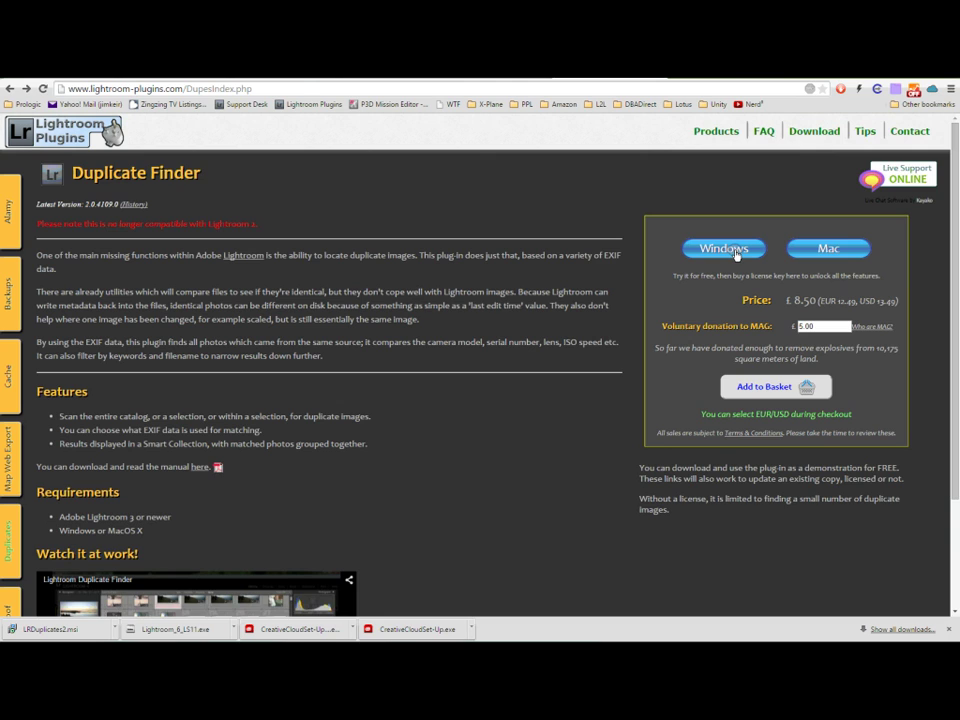
left_click(736, 254)
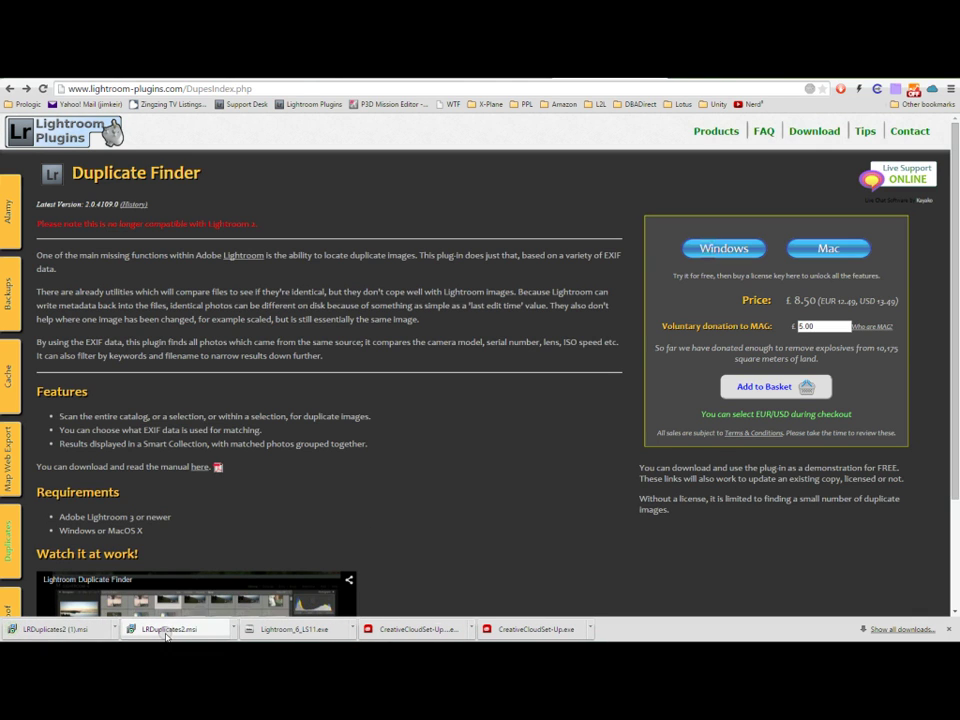
left_click(461, 529)
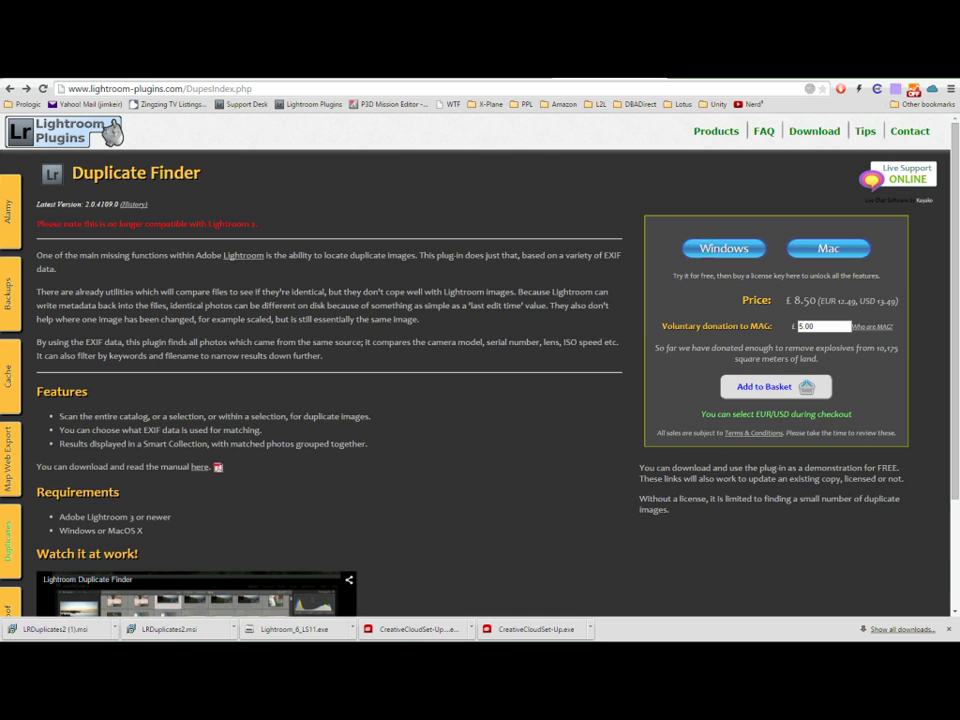
mouse_move(511, 640)
left_click(511, 590)
left_click(551, 484)
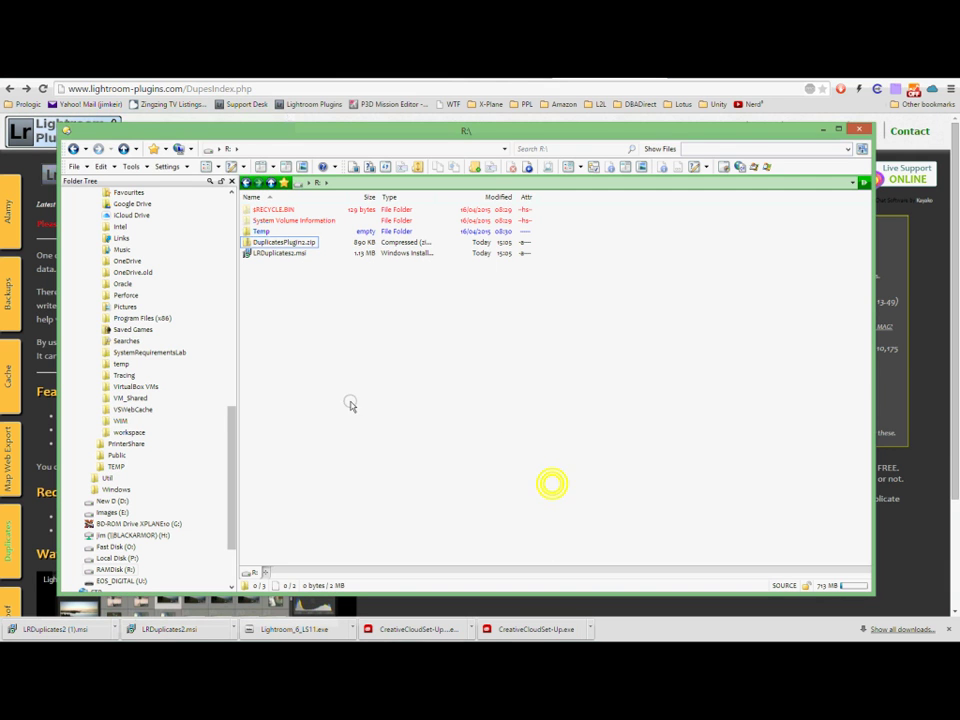
left_click(338, 333)
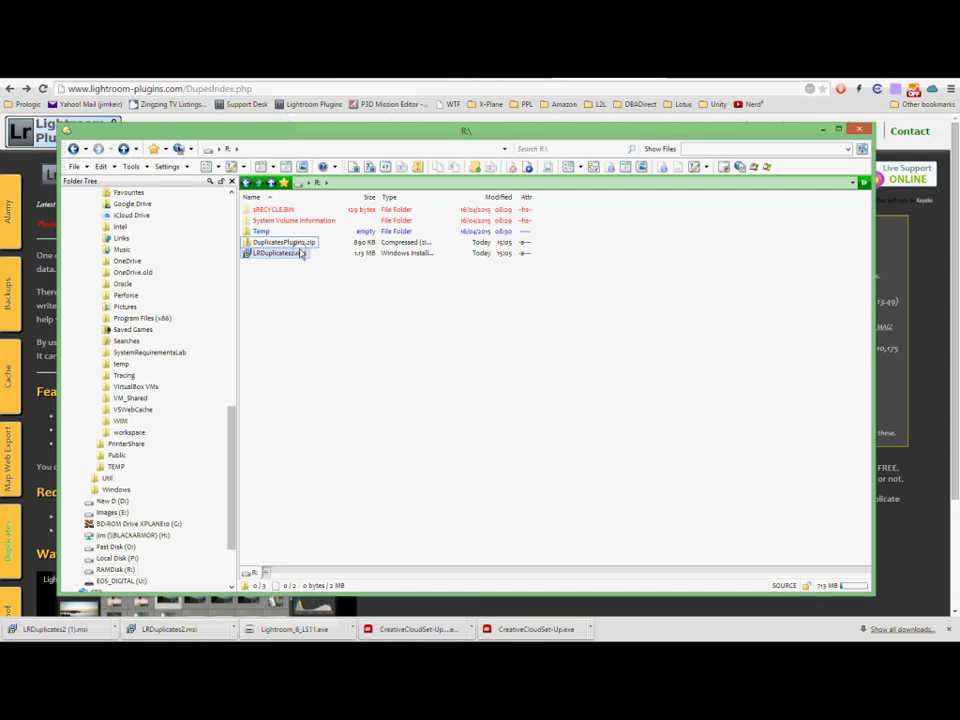
left_click(359, 296)
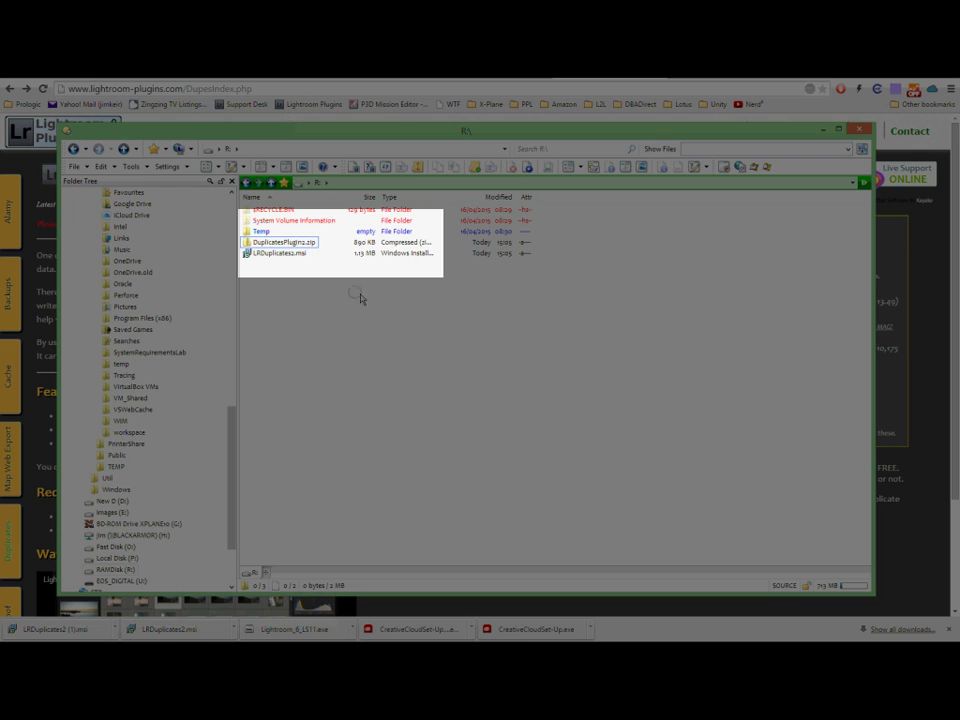
left_click(256, 257)
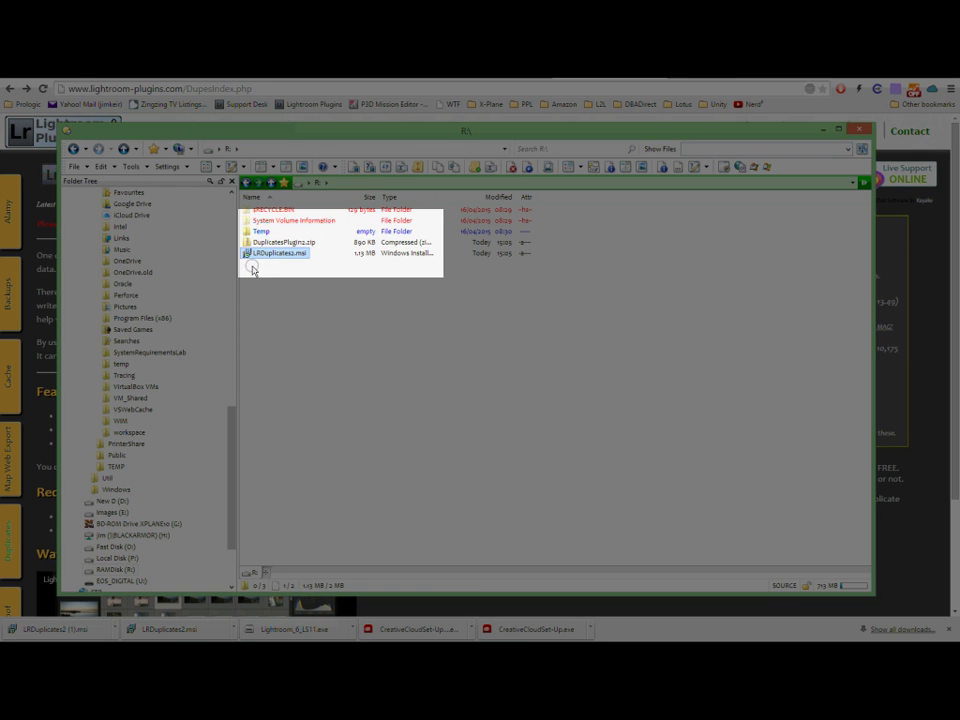
left_click(297, 258)
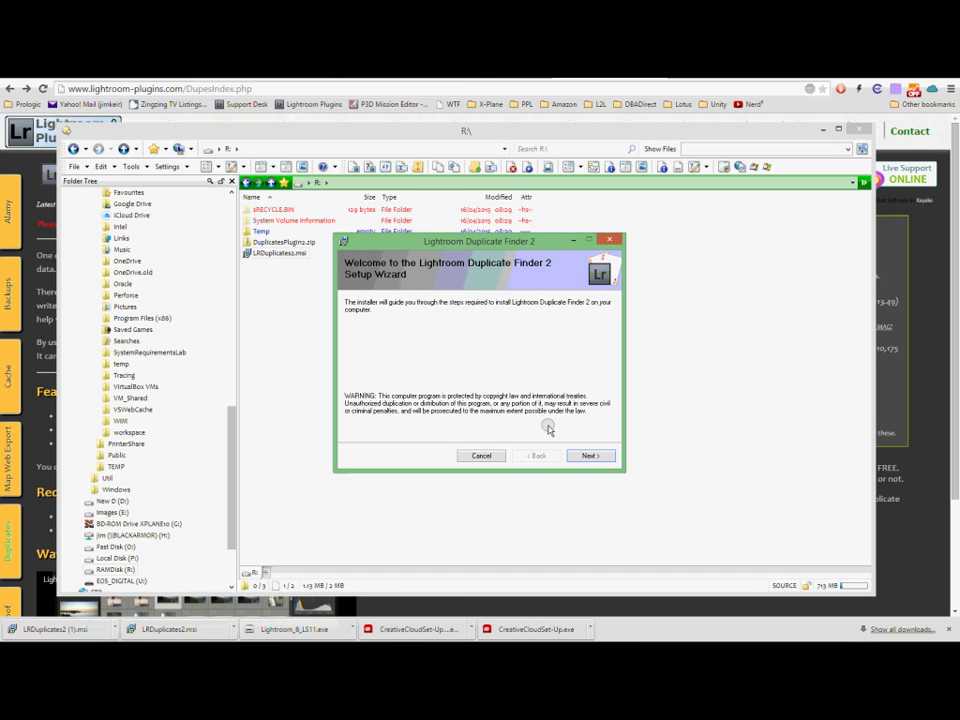
left_click(533, 456)
left_click(482, 456)
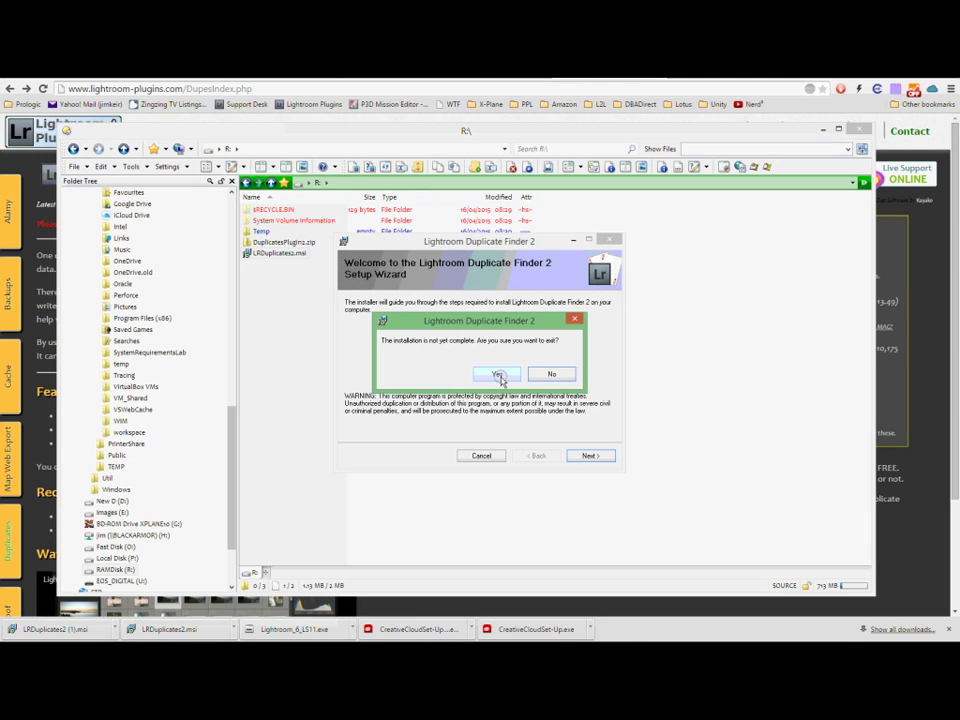
left_click(499, 374)
left_click(583, 455)
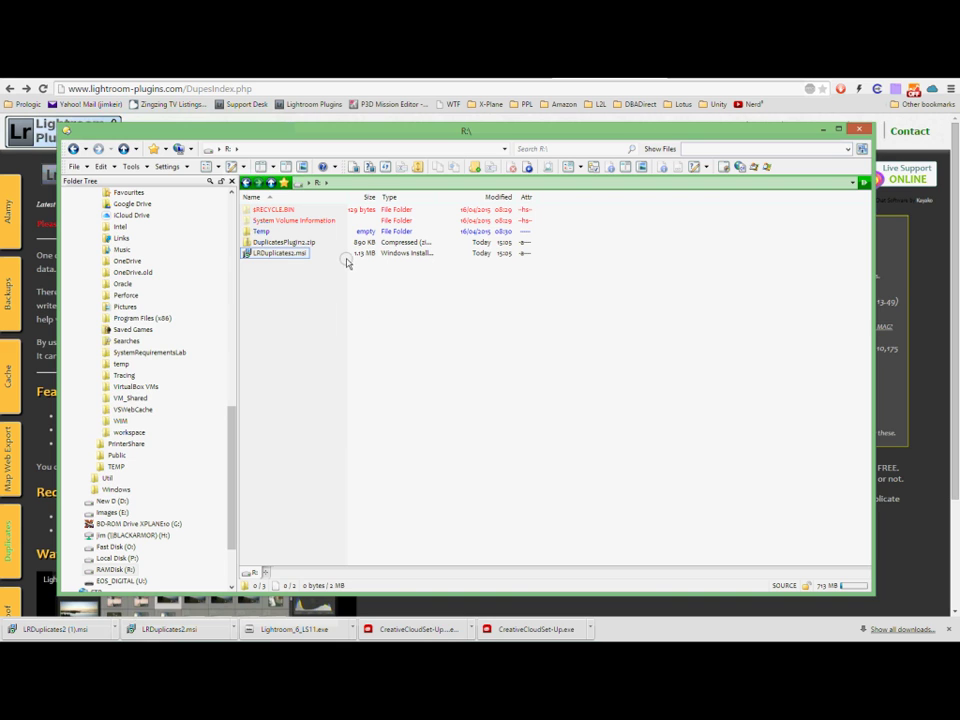
- Extract DuplicatesPlugin2.zip into R:\DuplicatesPlugin2 to get the FindDupes2.lrplugin folder
left_click(313, 245)
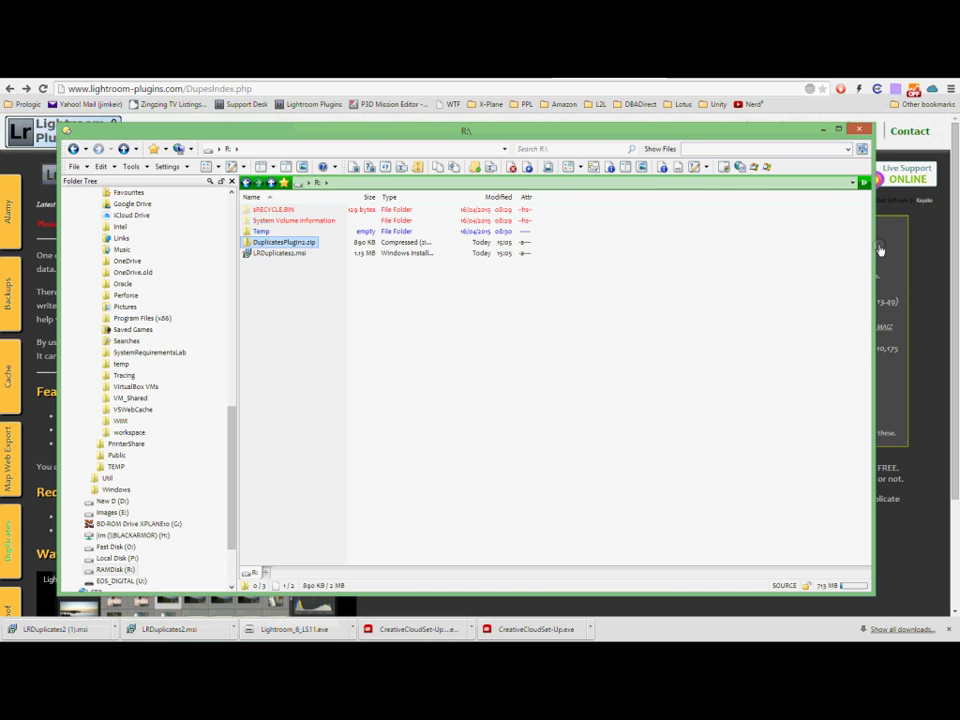
left_click_drag(872, 246, 672, 246)
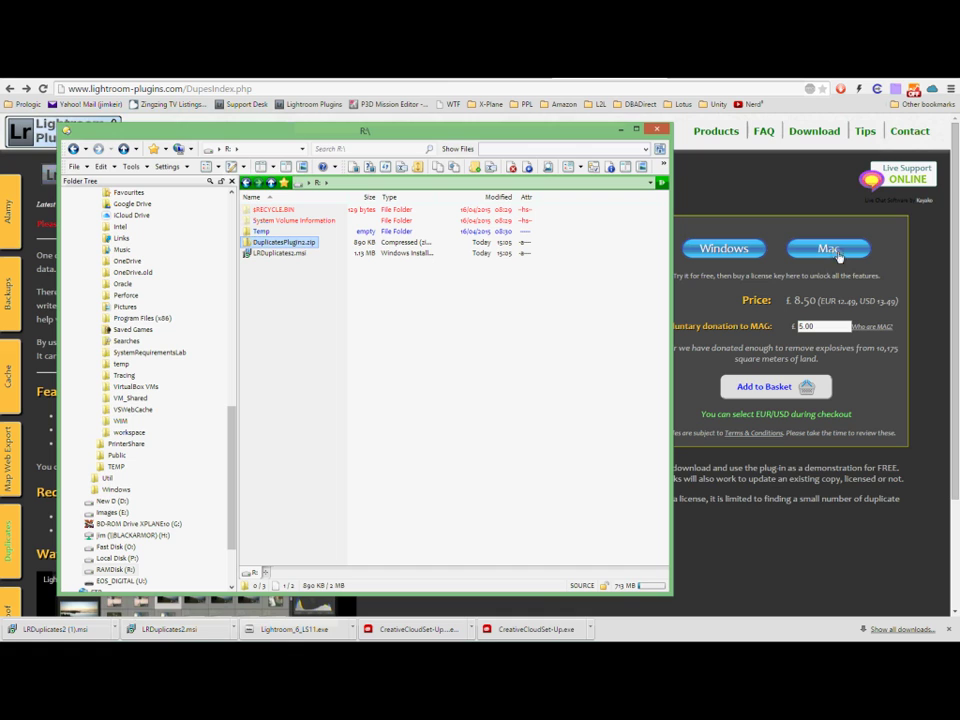
right_click(291, 244)
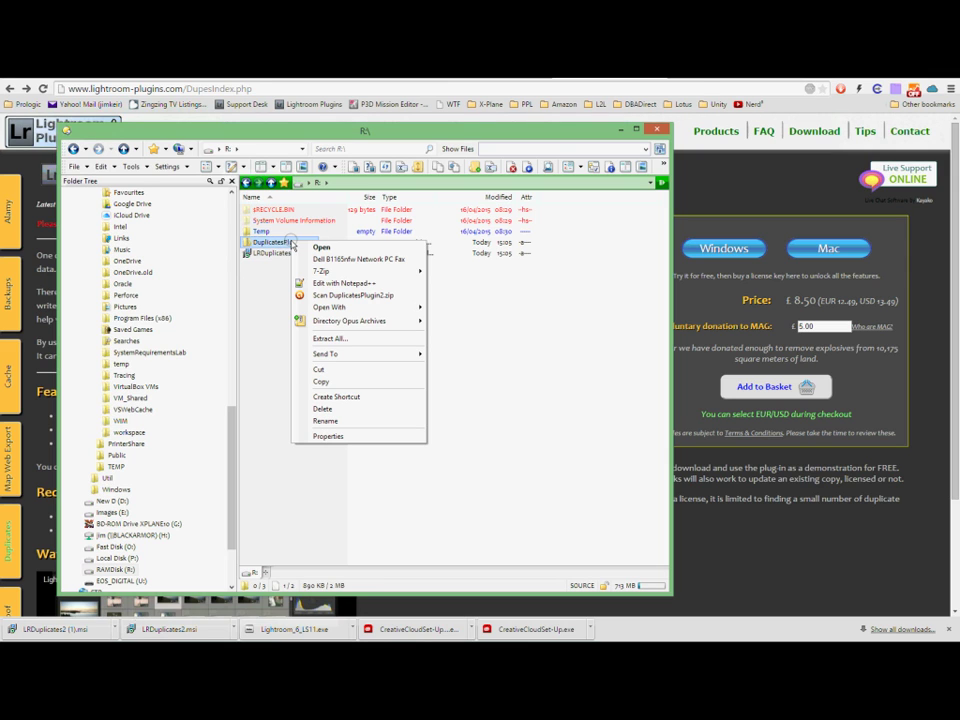
left_click(334, 338)
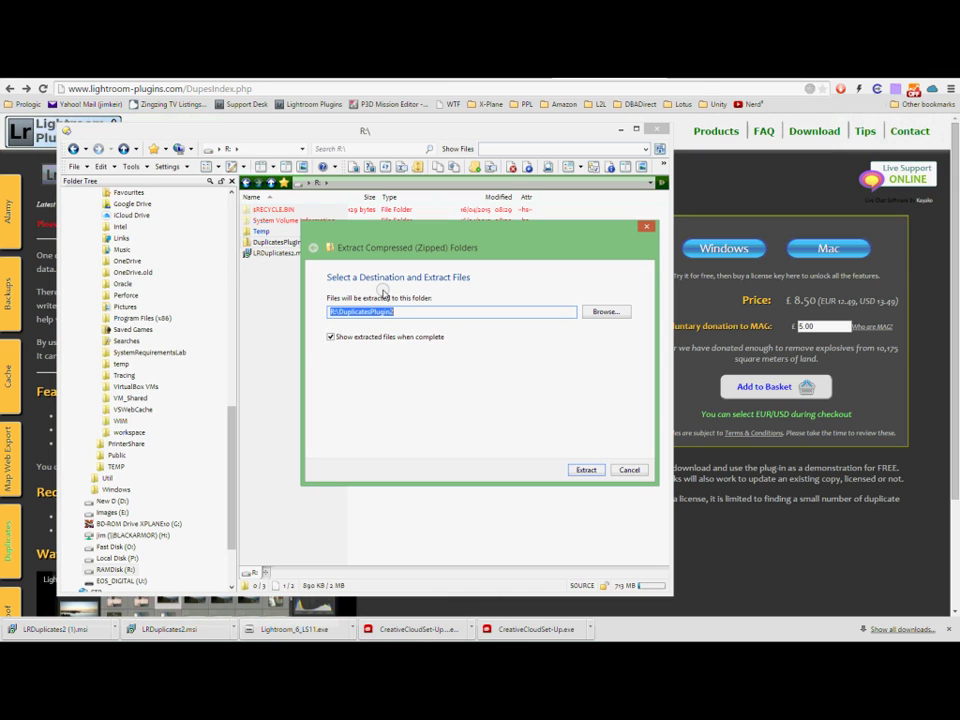
left_click(585, 469)
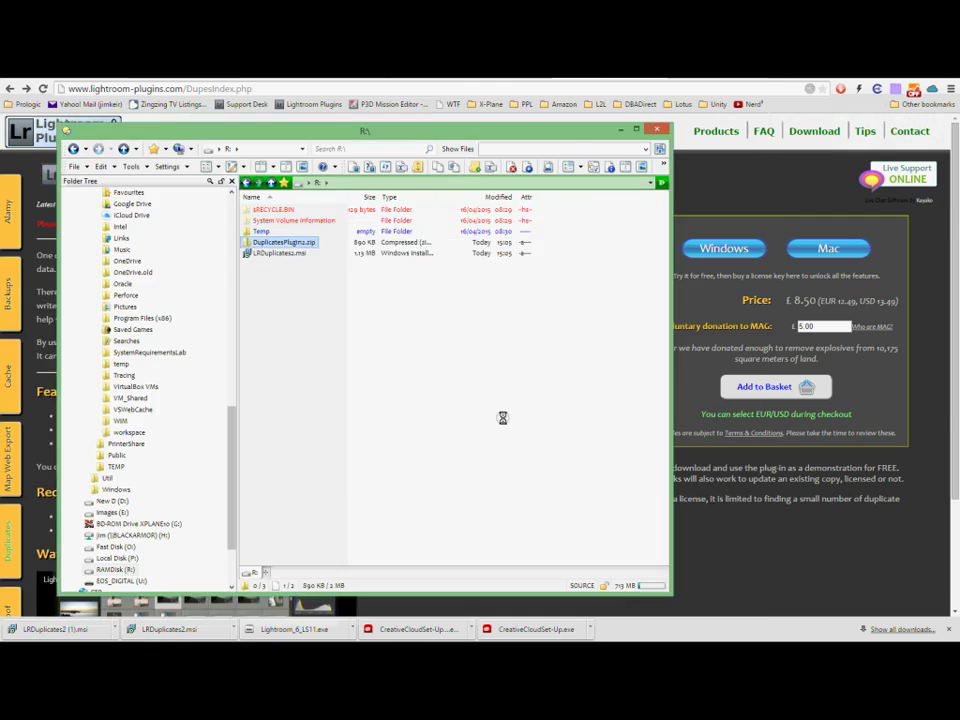
left_click(315, 345)
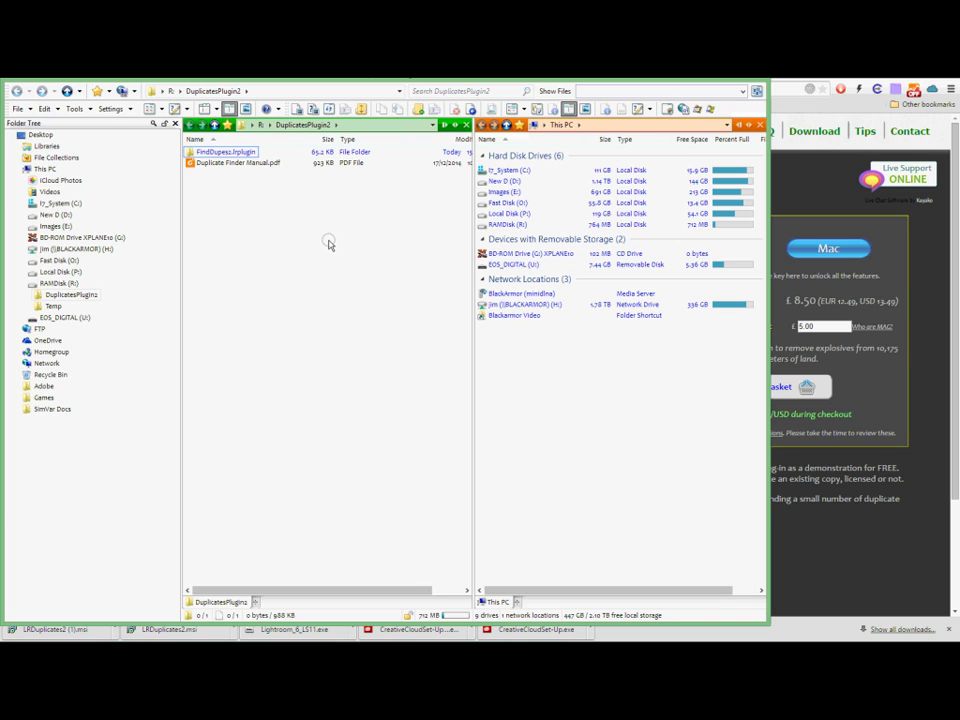
left_click(237, 153)
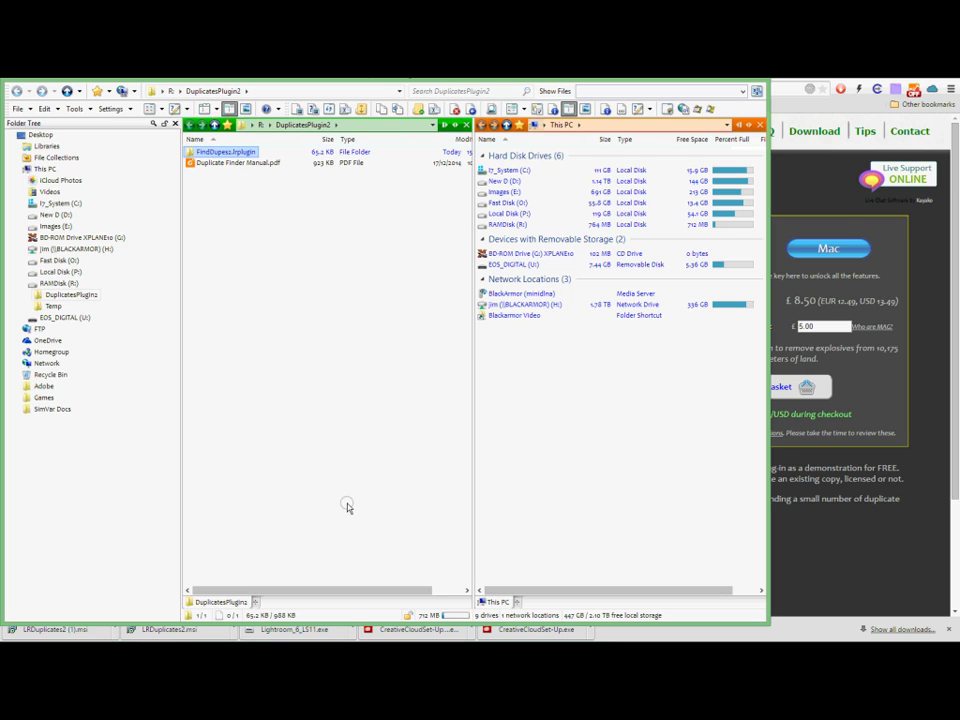
left_click(272, 264)
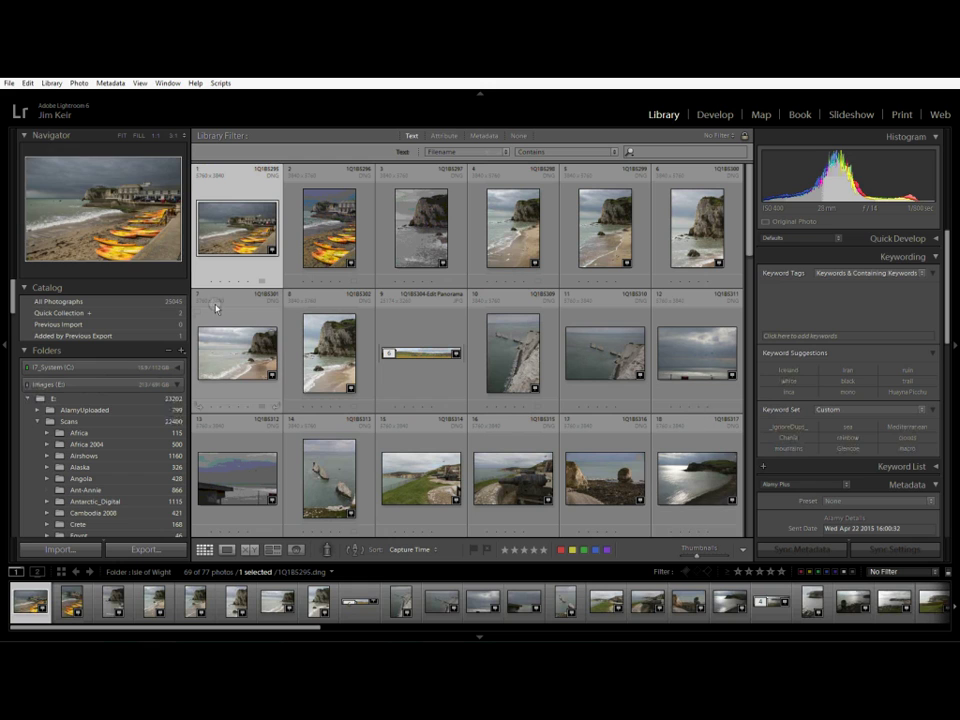
- Open File > Plug-in Manager and locate the two disabled Find Duplicates plug-ins
left_click(7, 83)
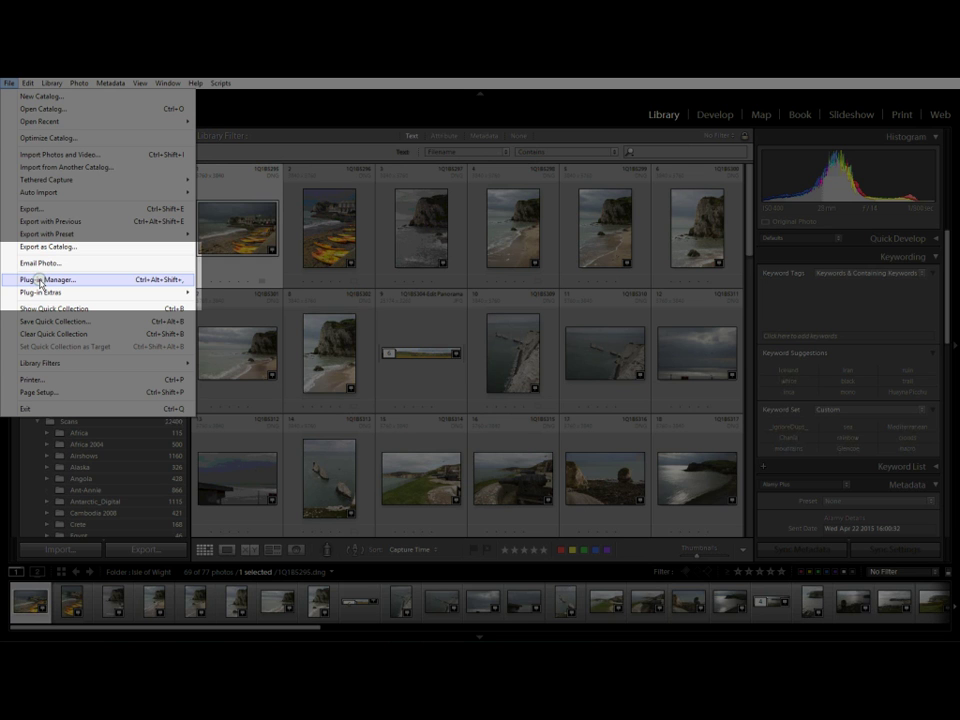
left_click(43, 280)
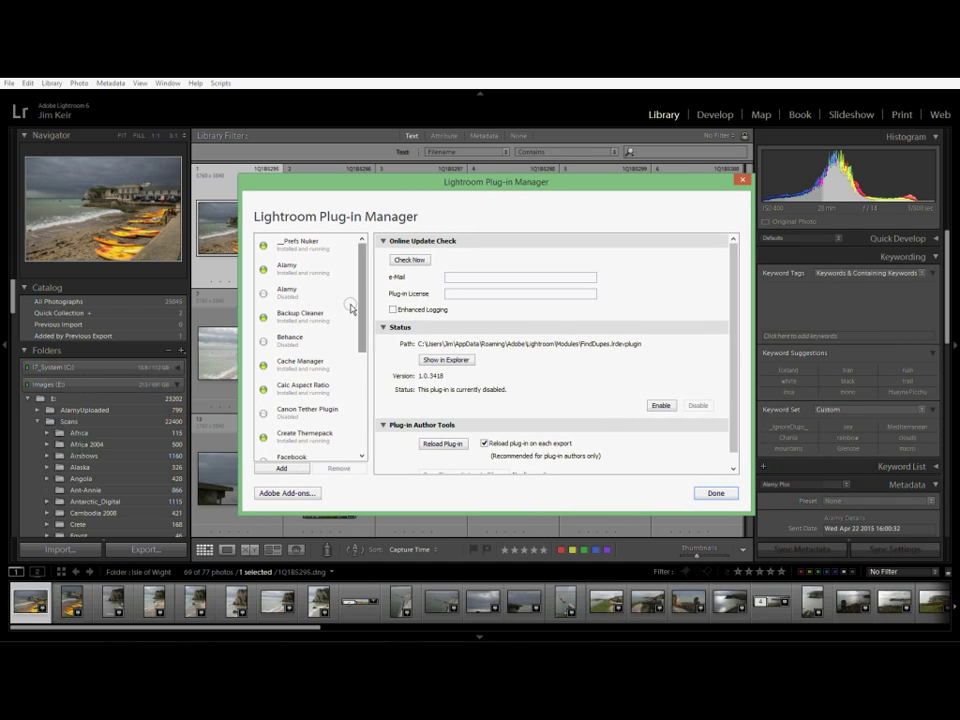
scroll(355, 305, "down", 1)
scroll(330, 290, "up", 1)
left_click_drag(362, 322, 362, 376)
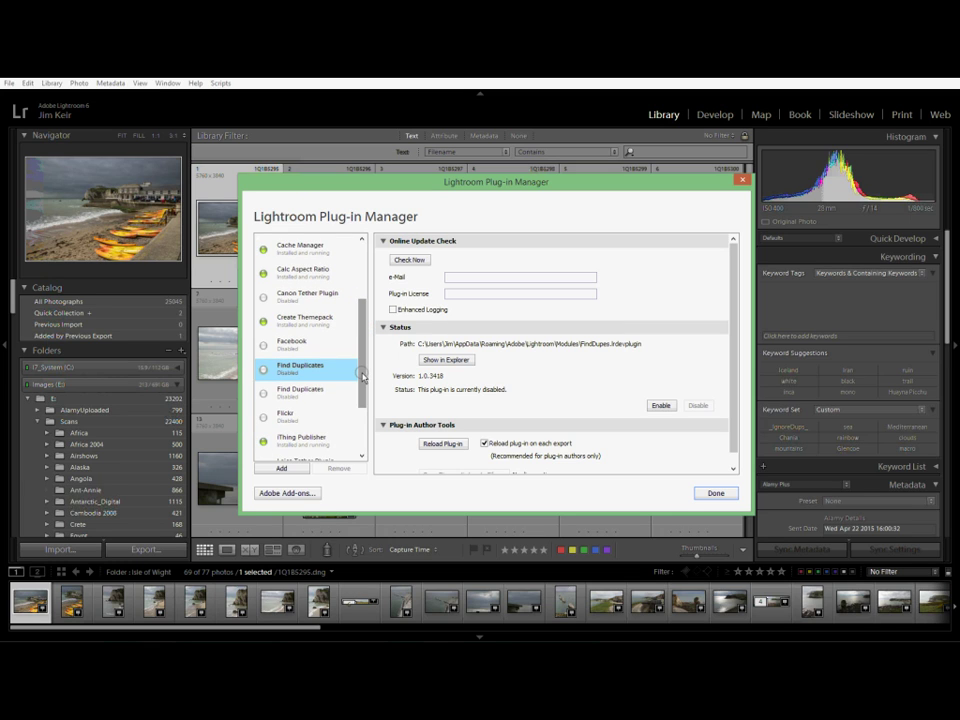
scroll(362, 376, "down", 2)
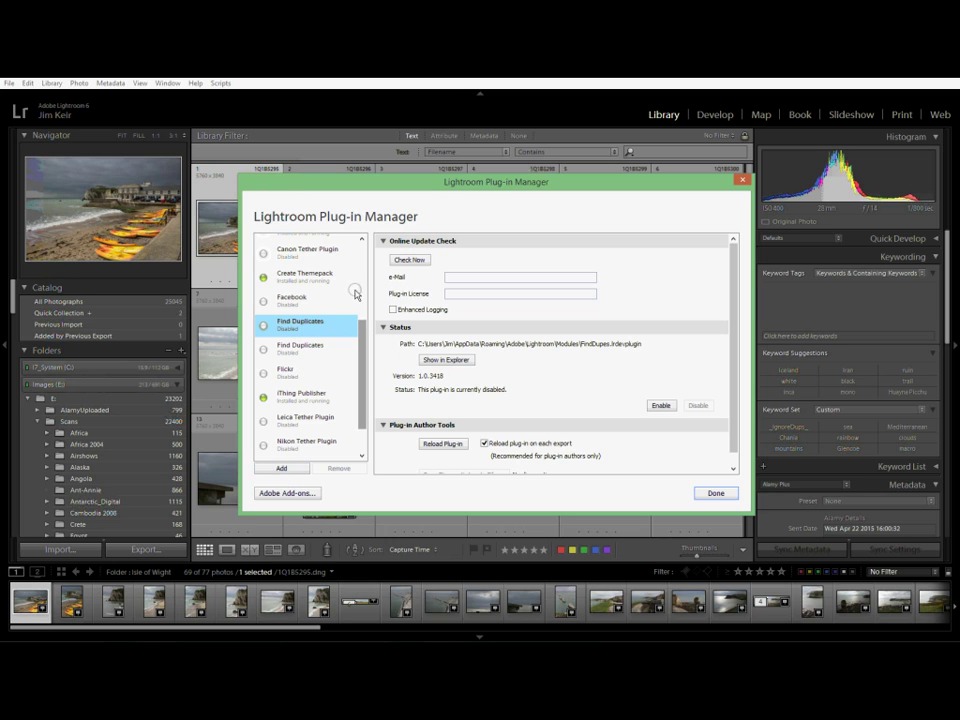
- Add FindDupes2.lrplugin from R:\DuplicatesPlugin2, installing version 2.0.4317 enabled
left_click(282, 470)
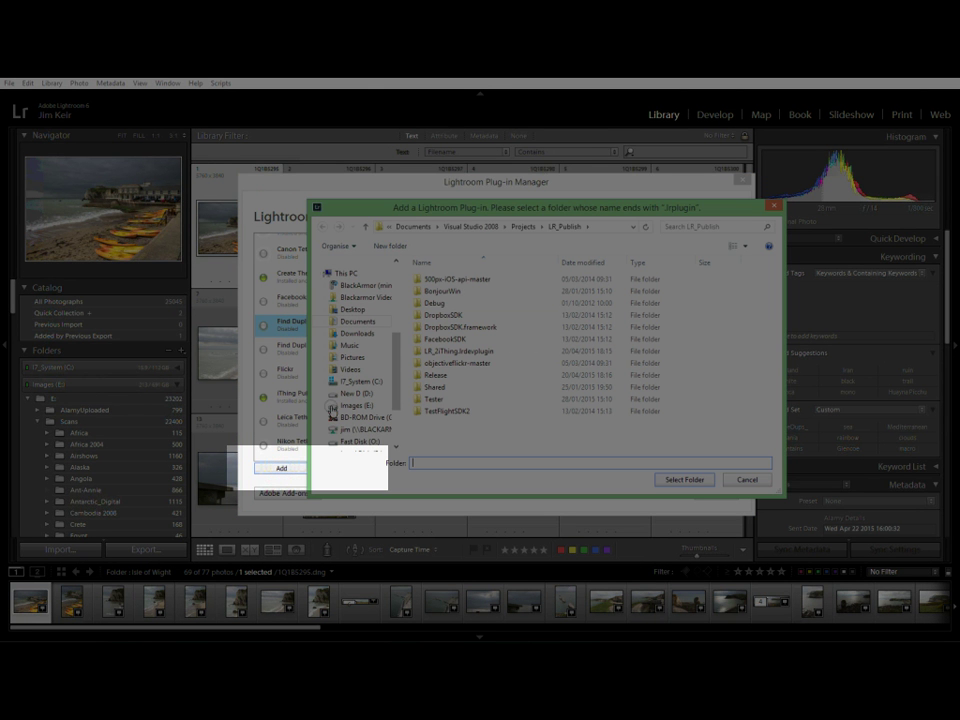
scroll(391, 451, "down", 3)
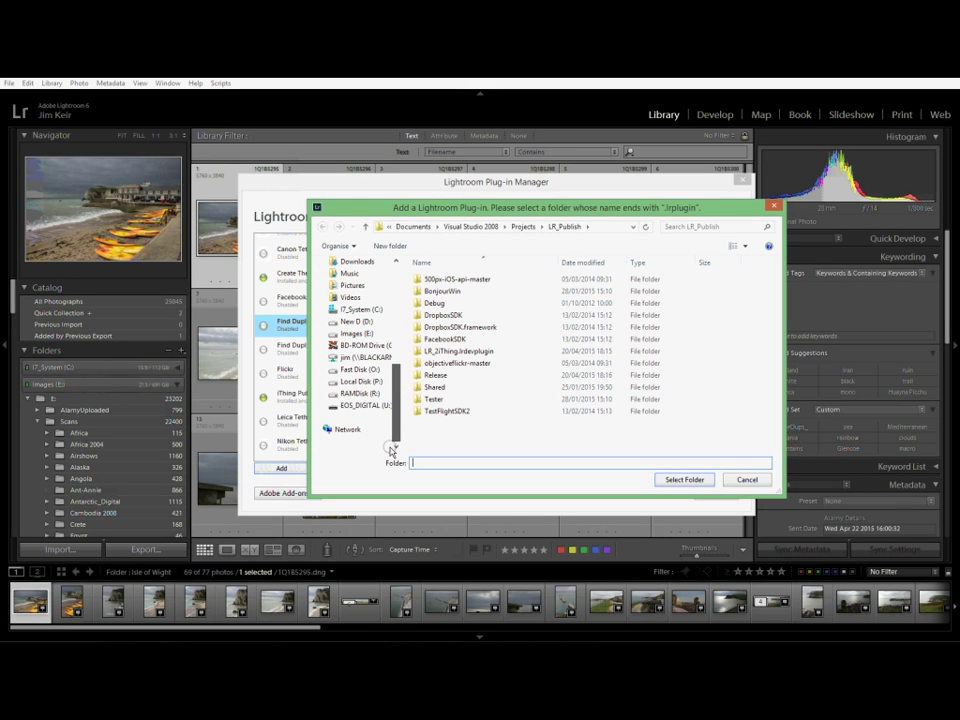
left_click(358, 393)
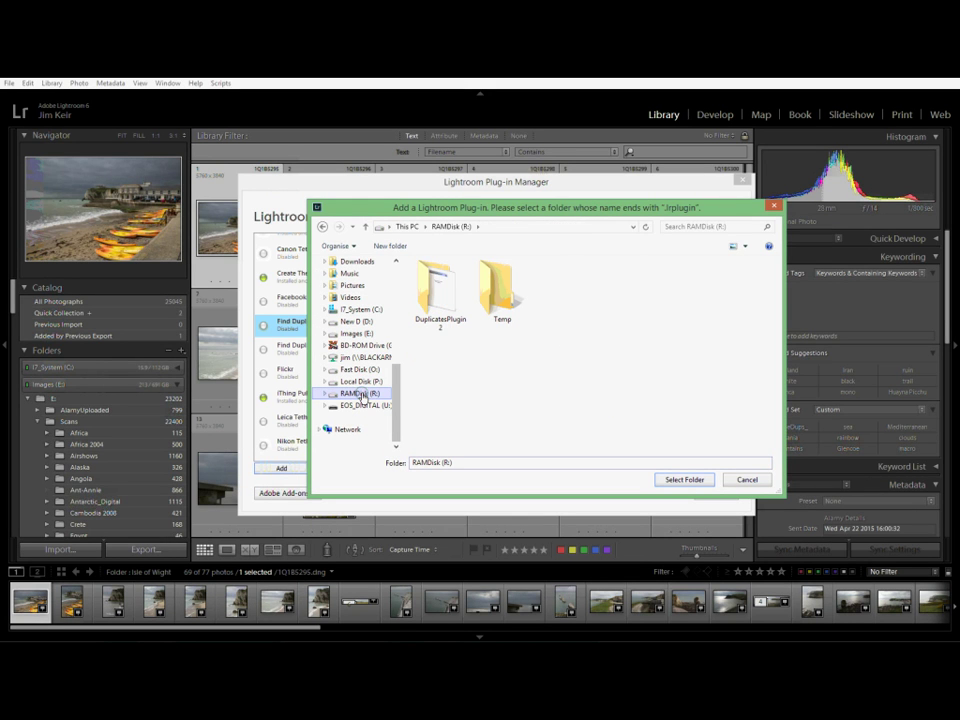
double_click(441, 292)
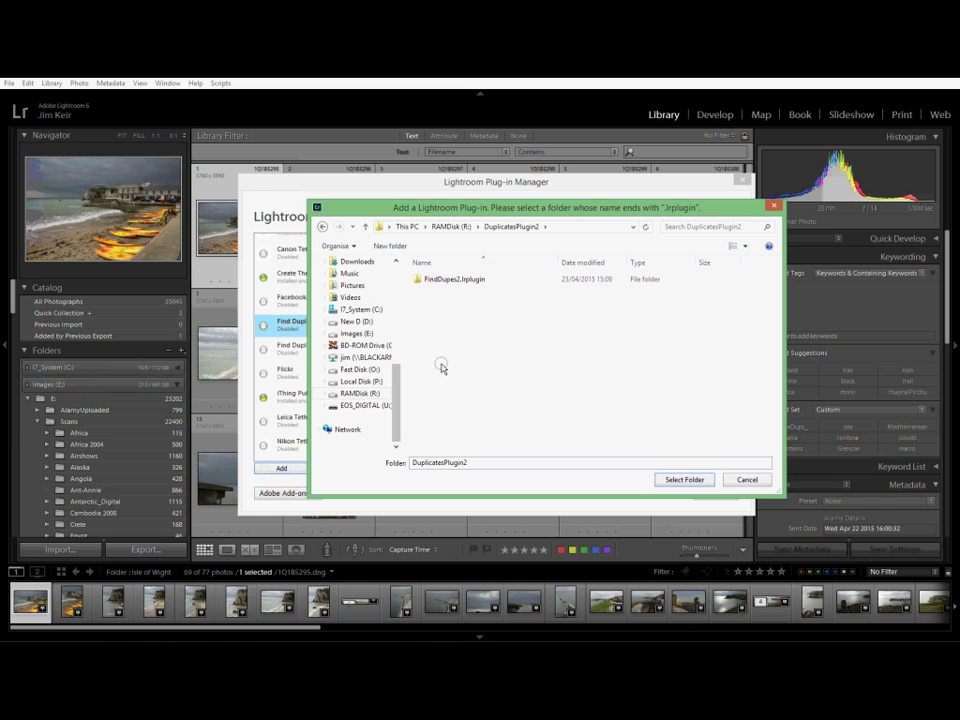
left_click(441, 280)
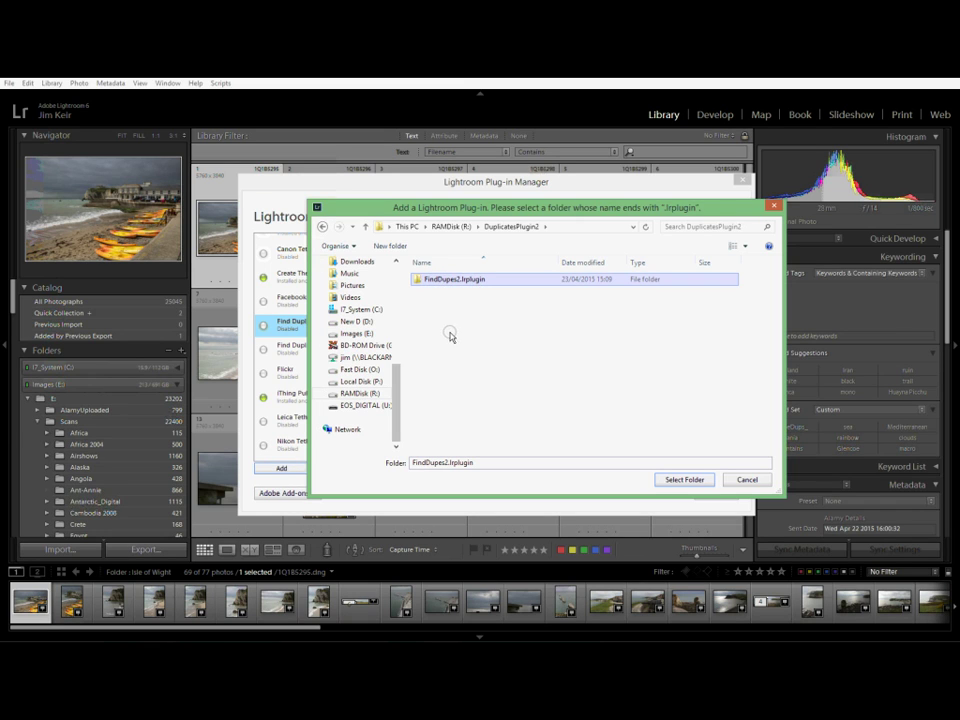
mouse_move(466, 285)
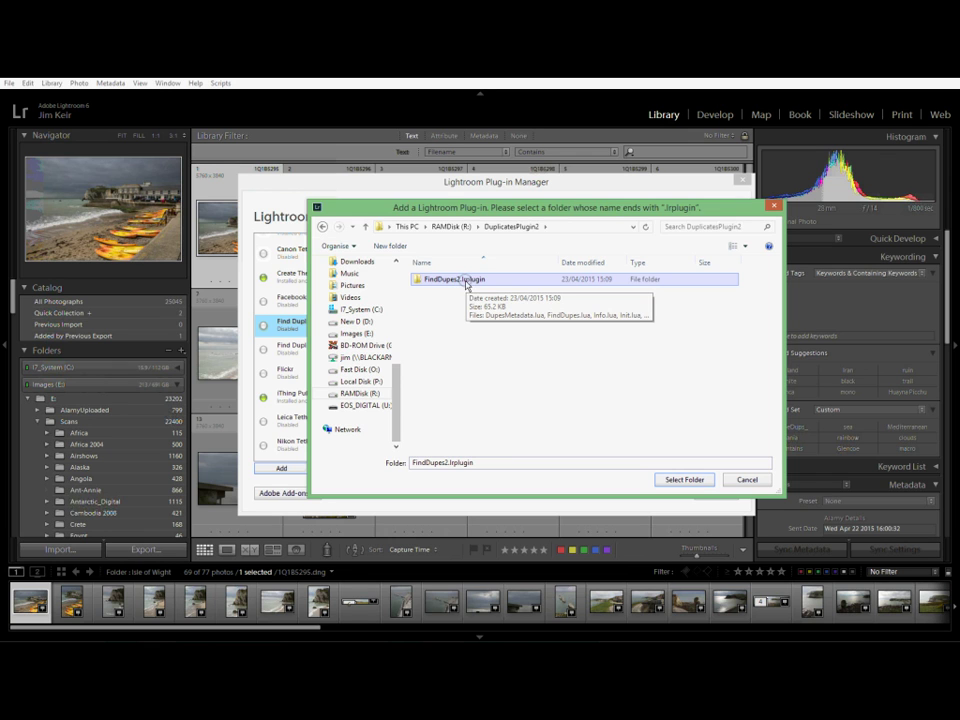
left_click(685, 480)
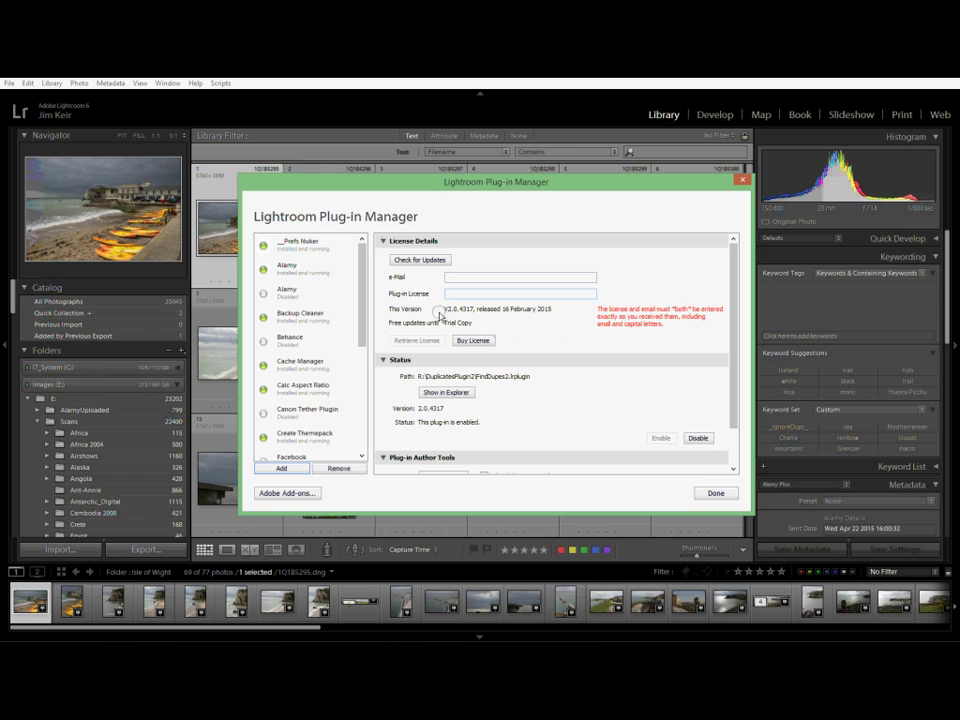
- Check for plug-in updates, dismiss the 'No update available' notice, then choose Buy License
left_click(409, 260)
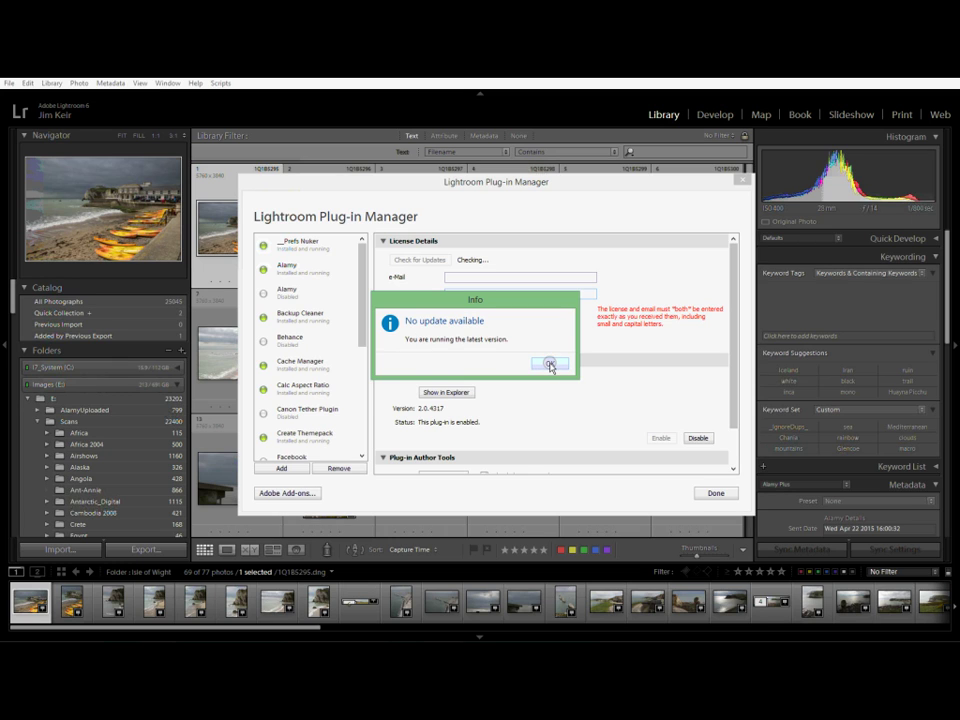
left_click(550, 364)
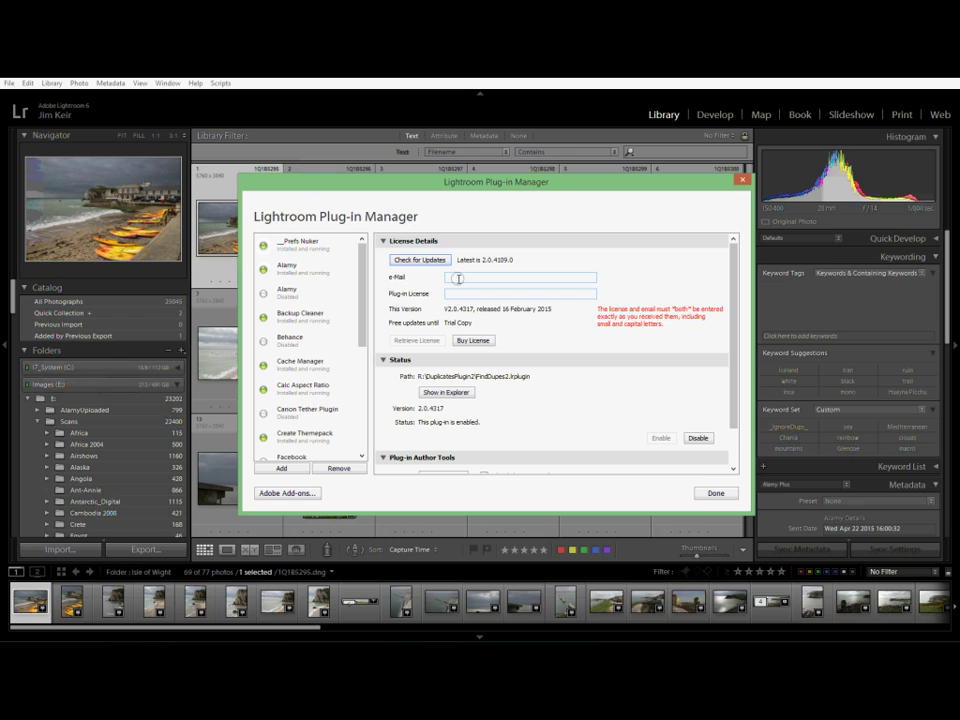
left_click(489, 341)
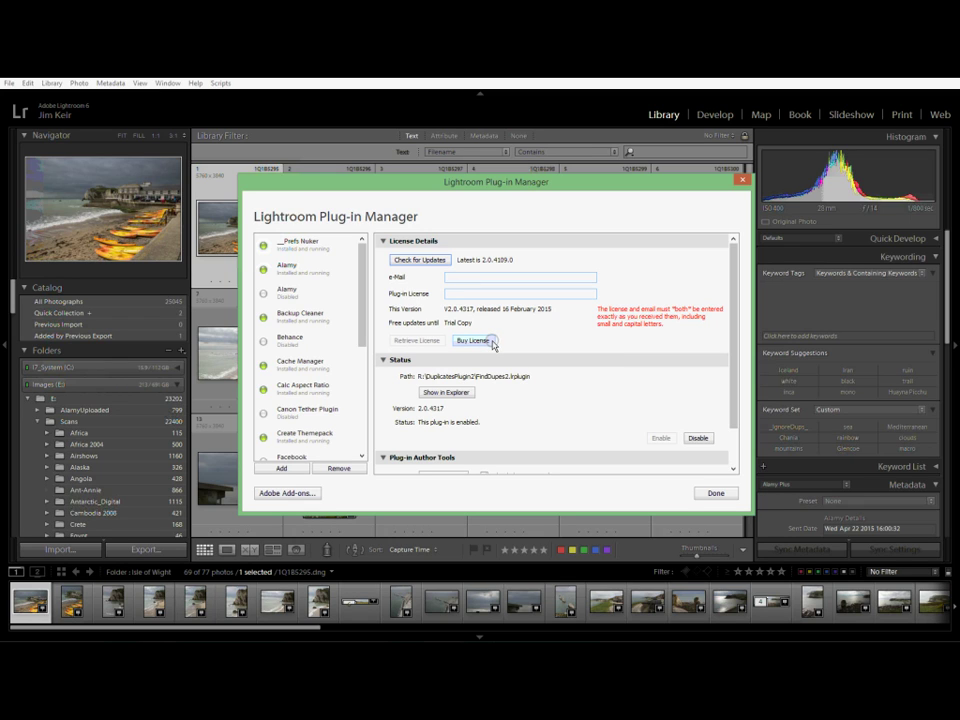